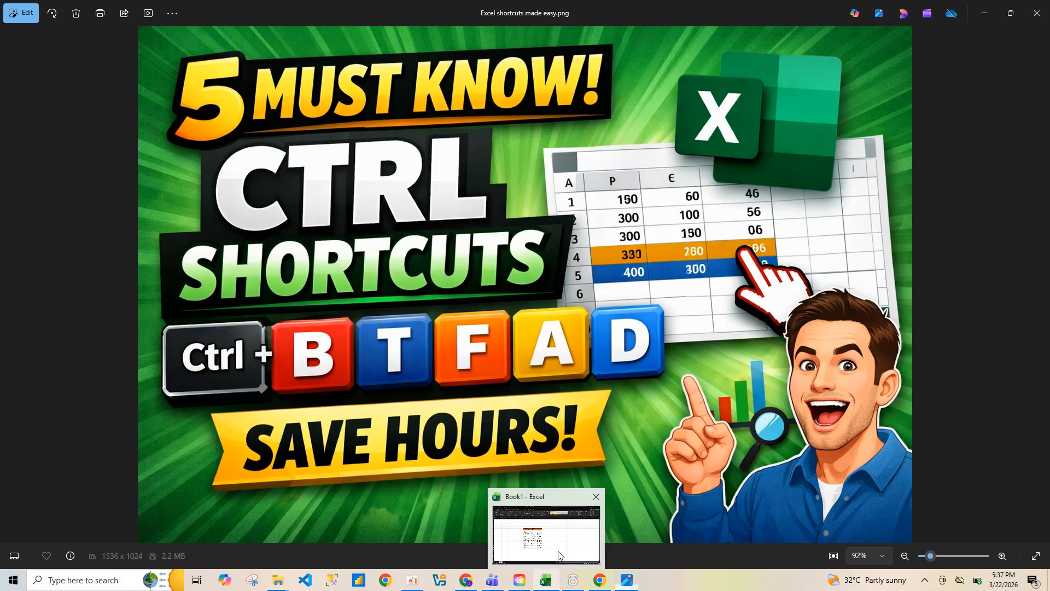
Switch to the Book1 workbook in Excel.
{"action": "left_click", "coordinate": [549, 584]}
Try bold formatting on the Project 101 and Project 102 rows together, and undo it.
{"action": "left_click_drag", "start_coordinate": [329, 246], "coordinate": [452, 259]}
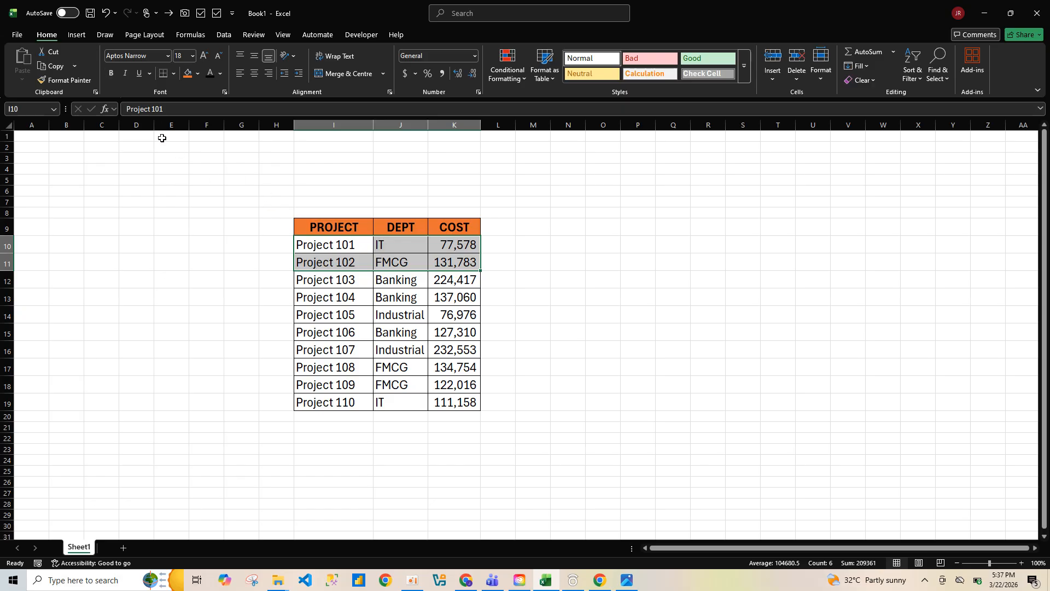
{"action": "left_click", "coordinate": [114, 74]}
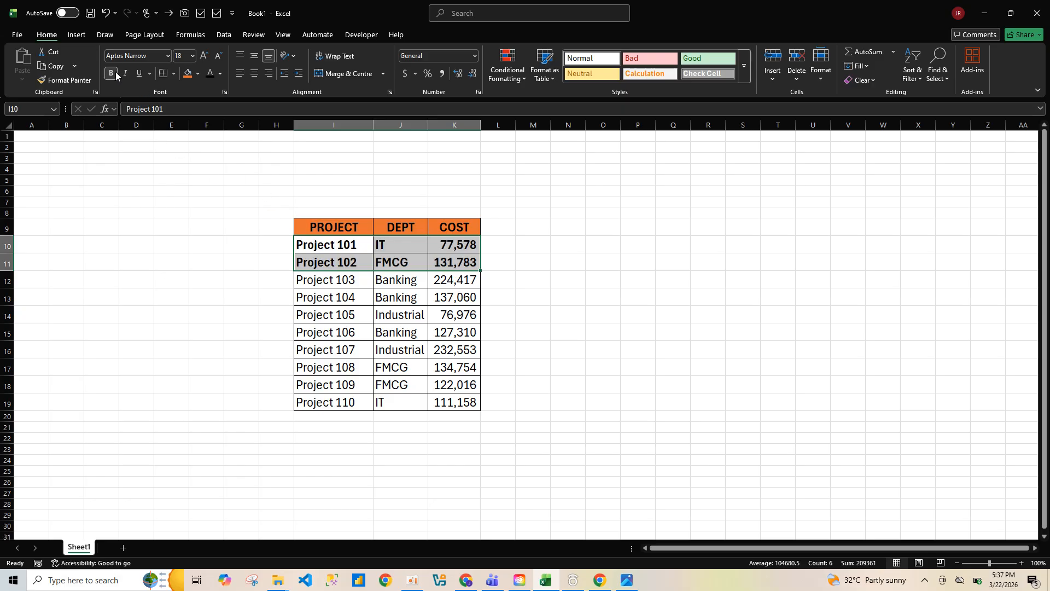
{"action": "key", "text": "ctrl+z"}
{"action": "left_click", "coordinate": [346, 308]}
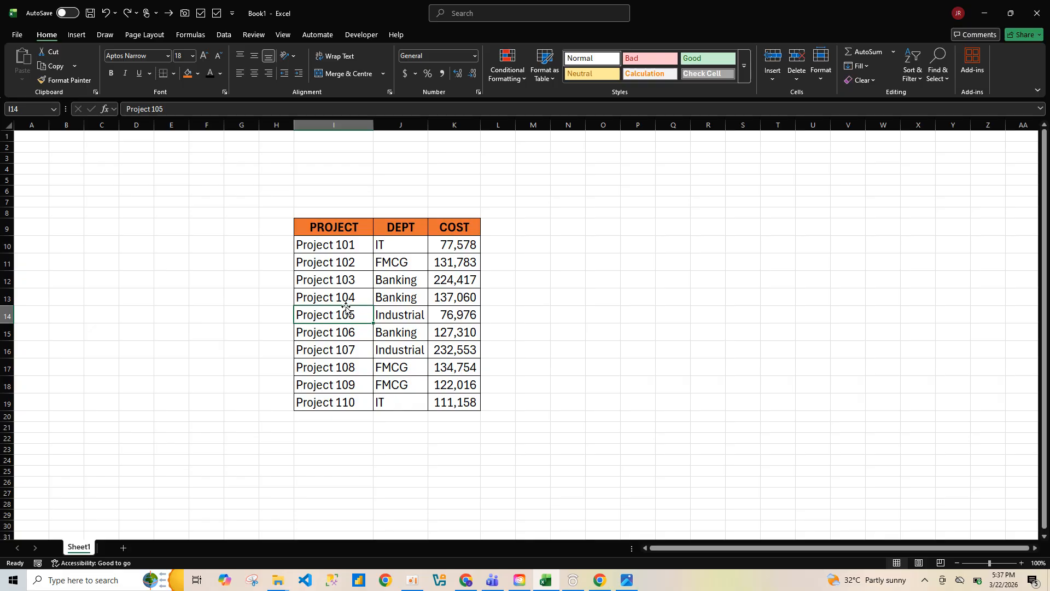
{"action": "left_click_drag", "start_coordinate": [319, 245], "coordinate": [444, 245]}
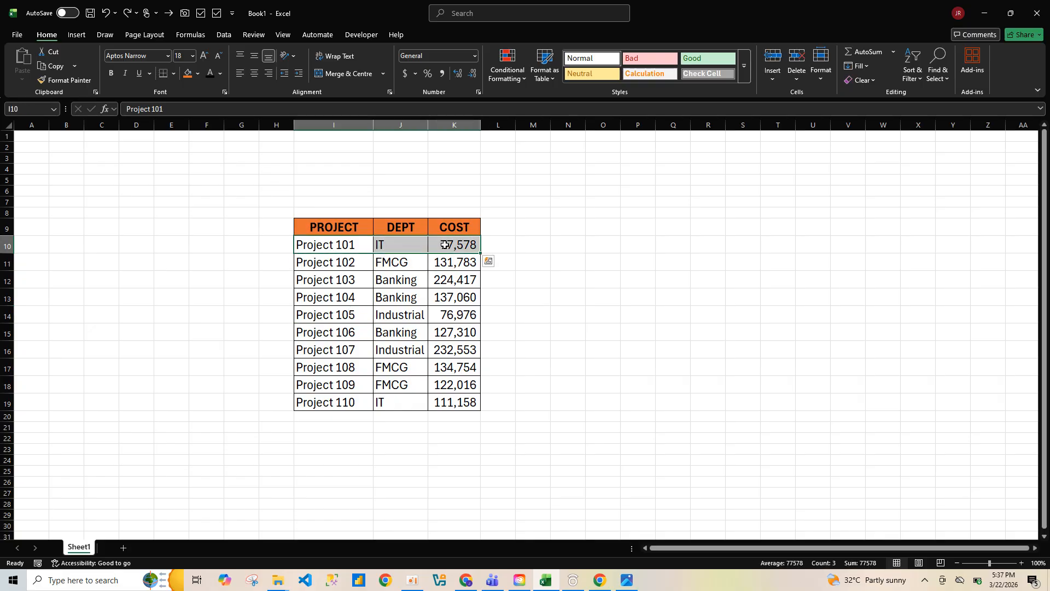
{"action": "key", "text": "ctrl+a"}
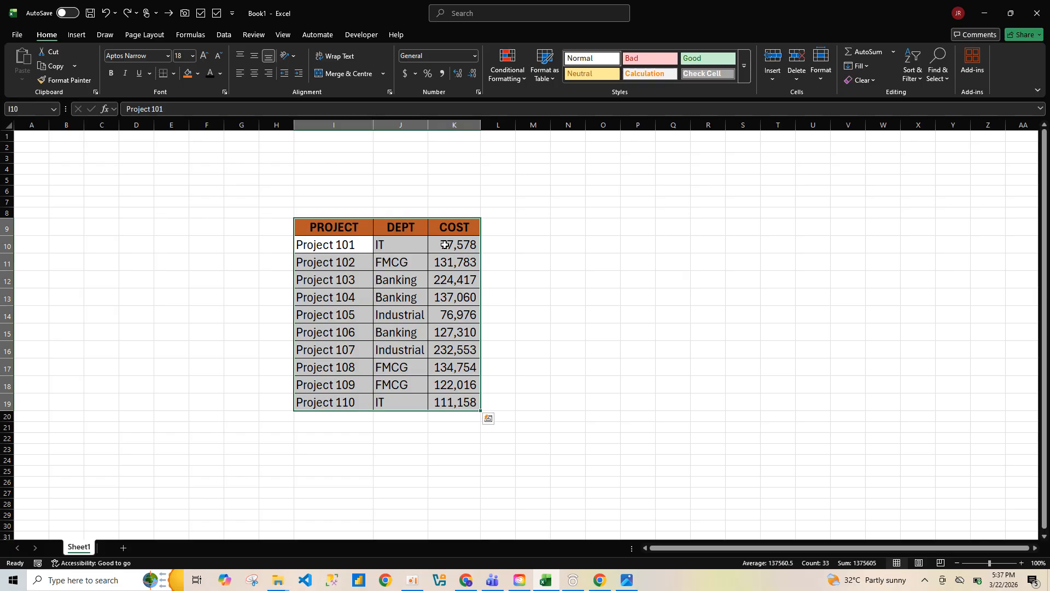
{"action": "left_click_drag", "start_coordinate": [334, 262], "coordinate": [431, 260]}
Make the Project 101 row and the Project 102 row bold one at a time, and undo both changes.
{"action": "left_click_drag", "start_coordinate": [344, 242], "coordinate": [468, 244]}
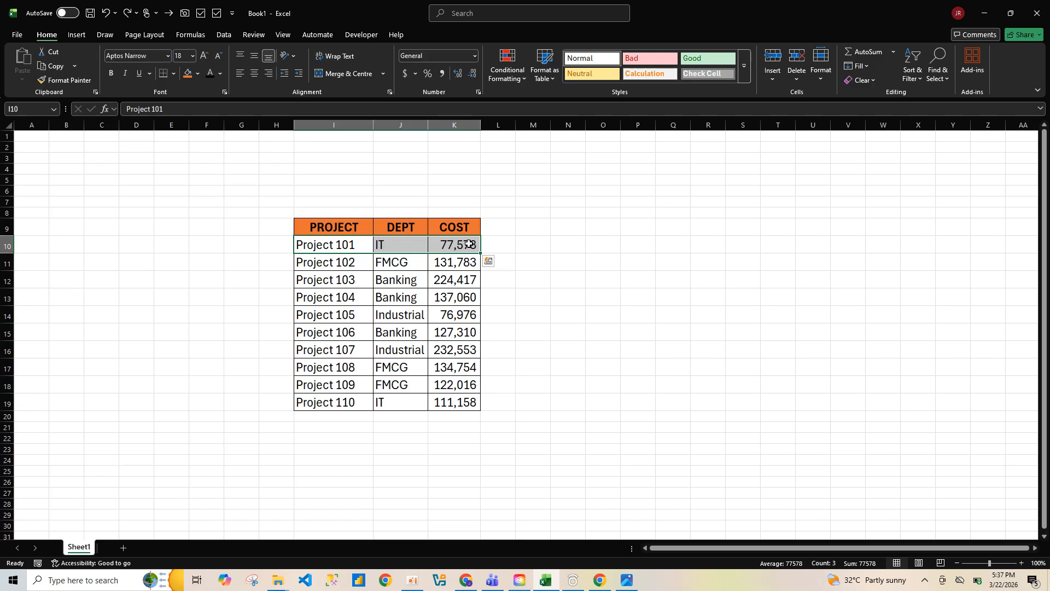
{"action": "key", "text": "ctrl+b"}
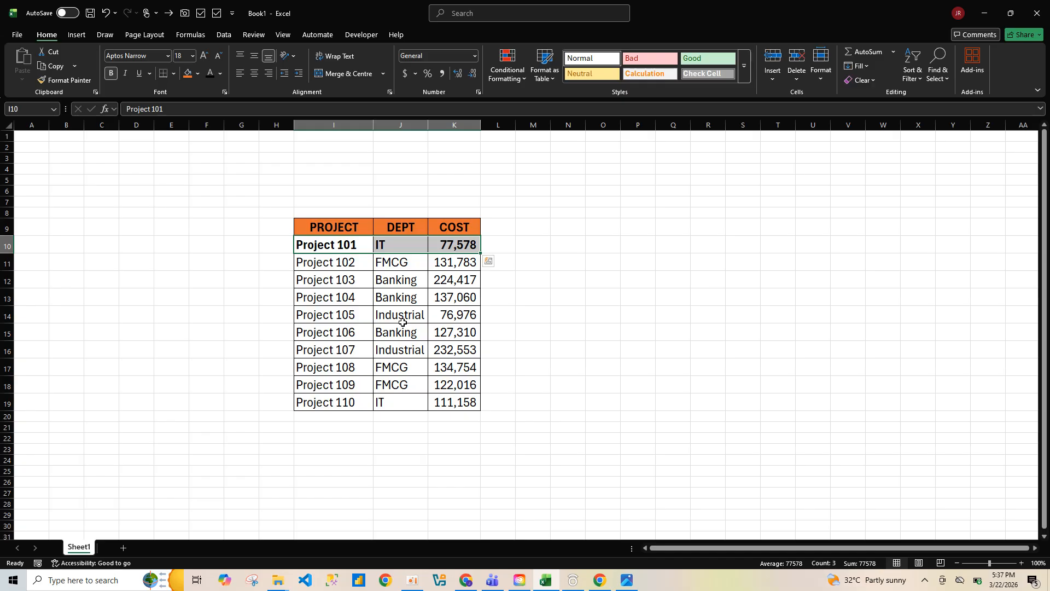
{"action": "left_click_drag", "start_coordinate": [327, 263], "coordinate": [448, 266]}
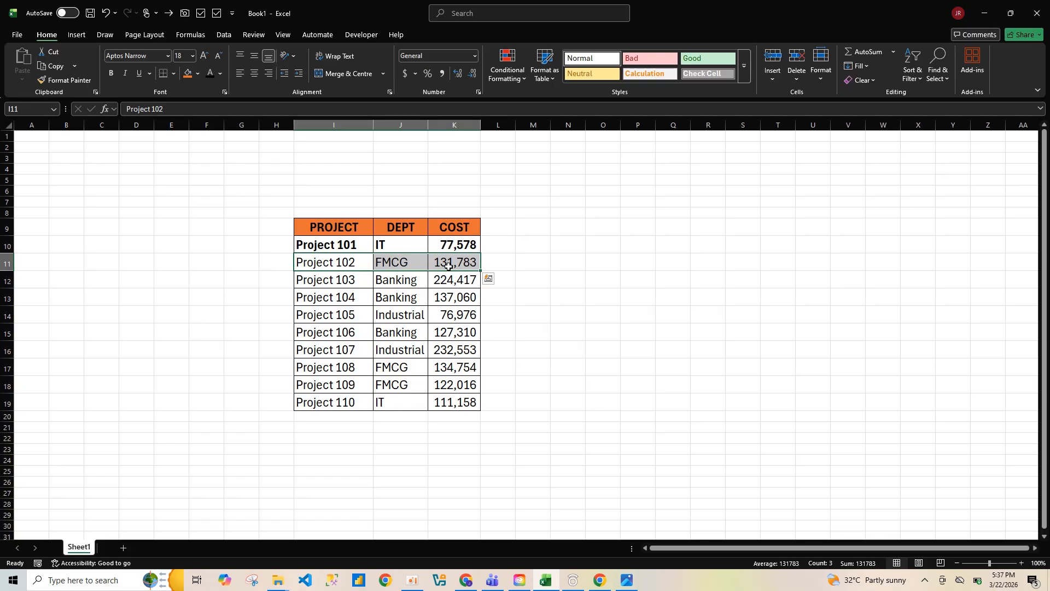
{"action": "key", "text": "ctrl+b"}
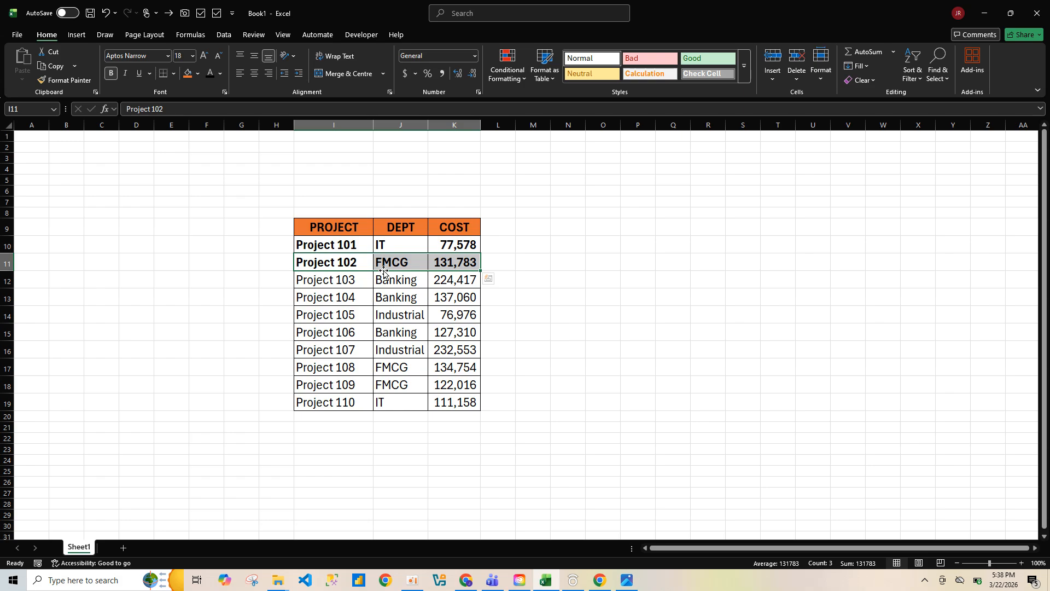
{"action": "left_click", "coordinate": [558, 359]}
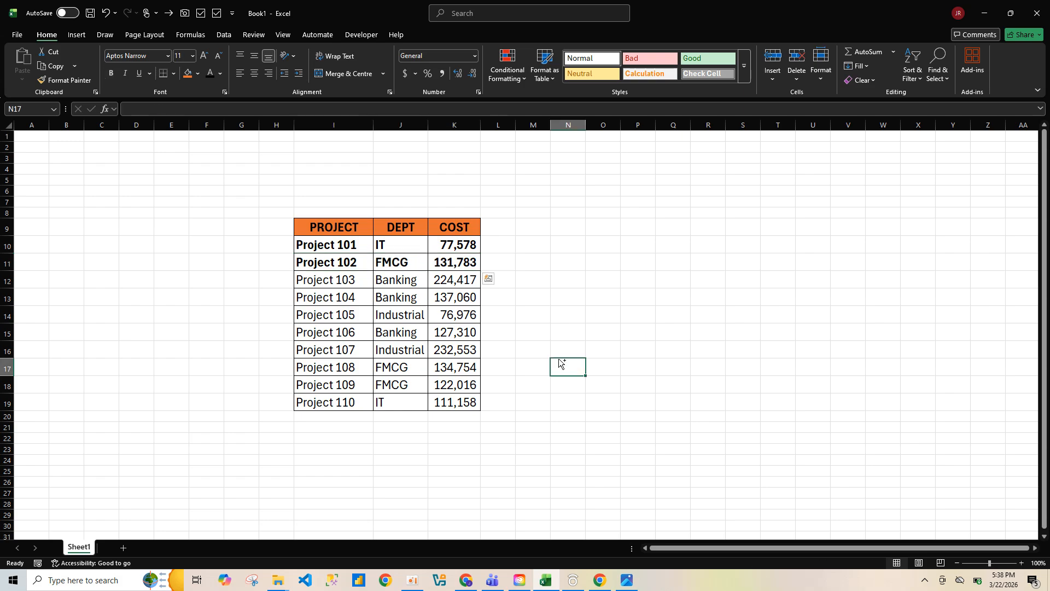
{"action": "key", "text": "ctrl+z"}
{"action": "key", "text": "ctrl+z"}
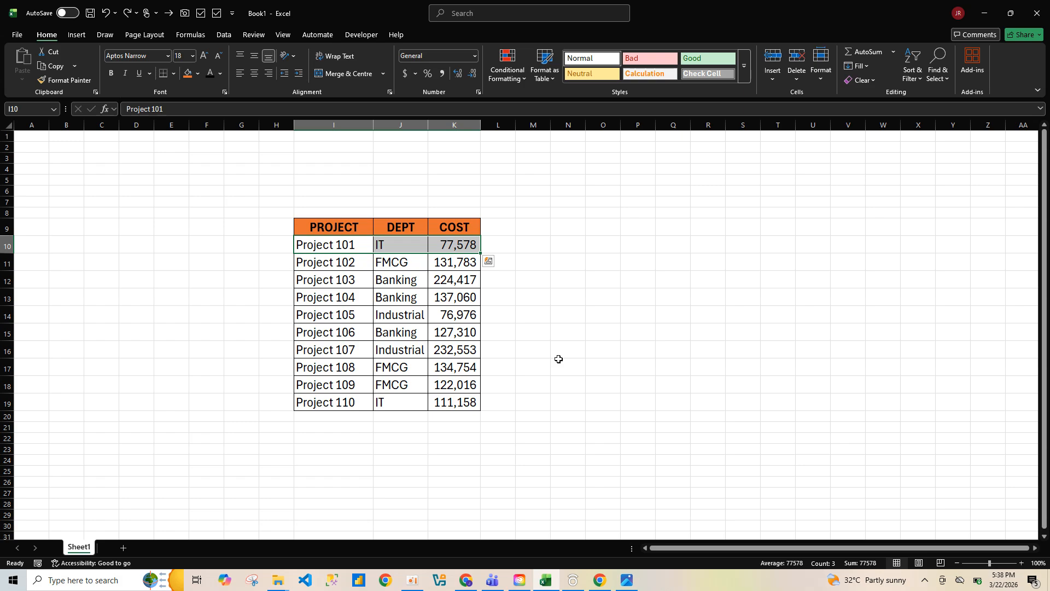
Convert the project data in I9:K19 into a table with headers.
{"action": "left_click", "coordinate": [342, 226]}
{"action": "left_click", "coordinate": [344, 281]}
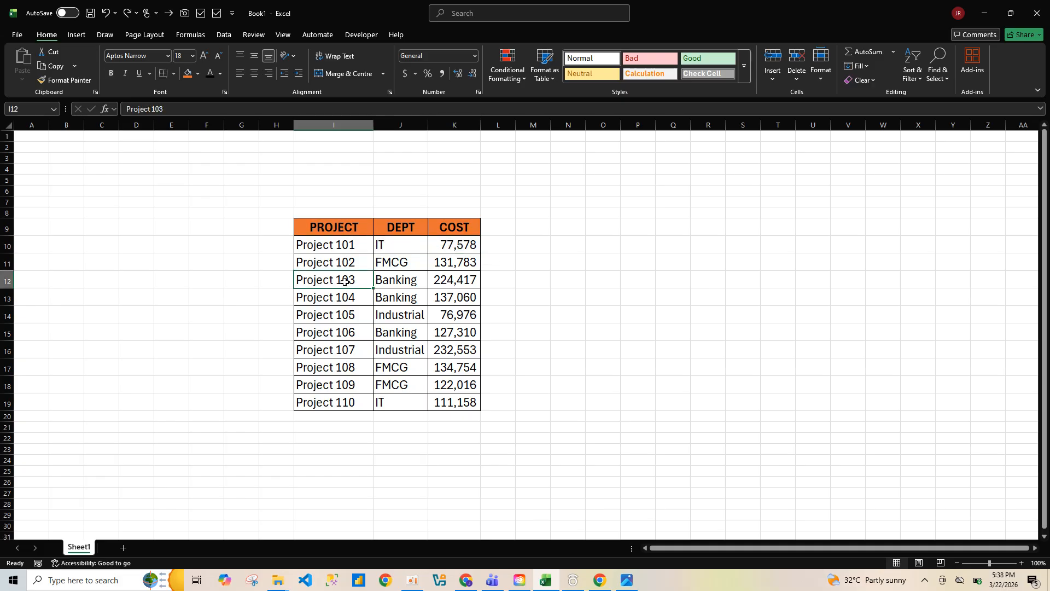
{"action": "key", "text": "ctrl+t"}
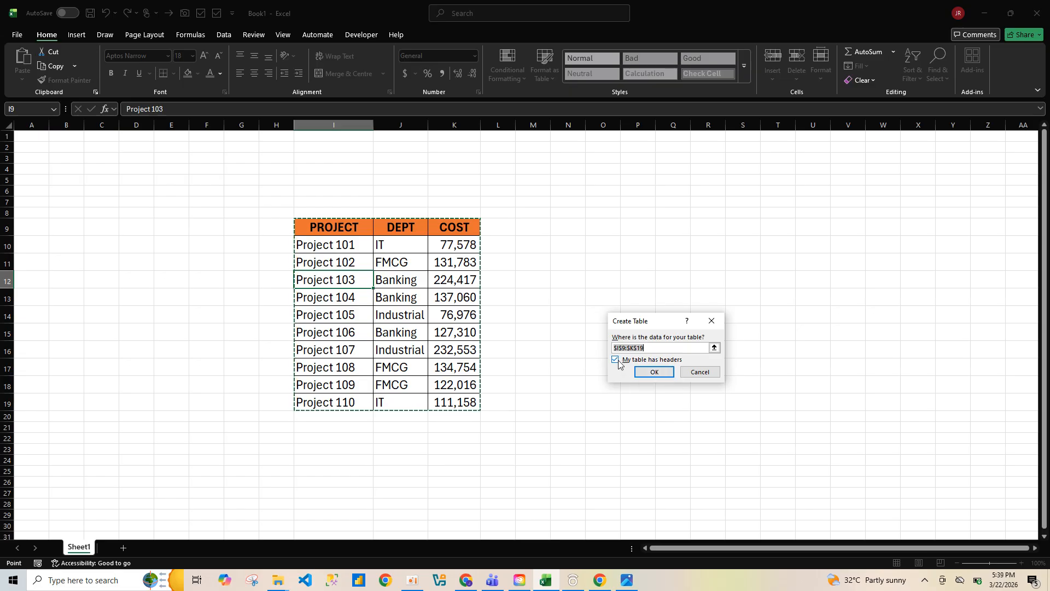
{"action": "left_click", "coordinate": [656, 372]}
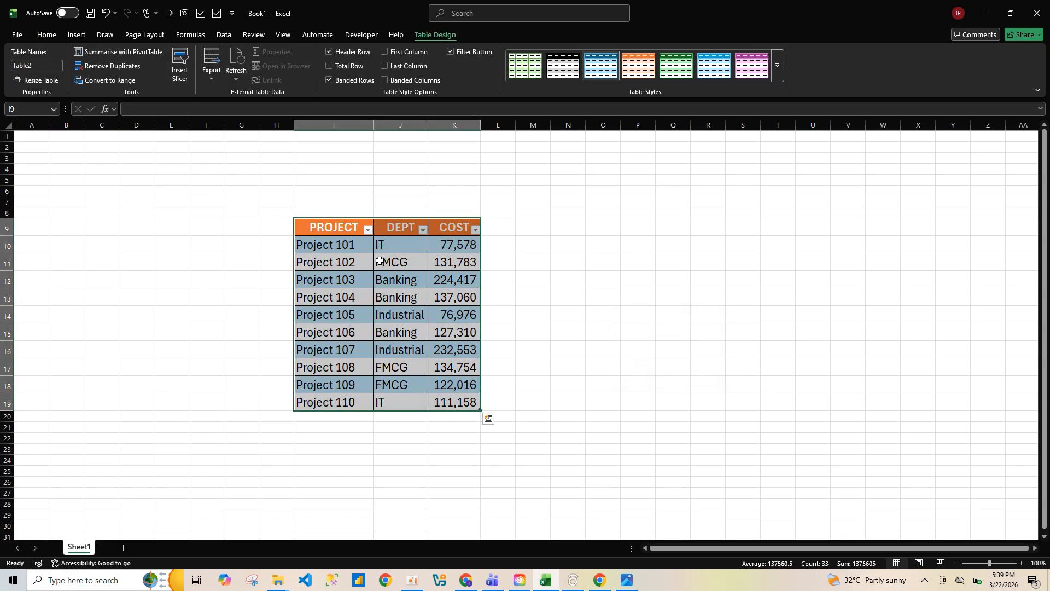
{"action": "left_click", "coordinate": [364, 282]}
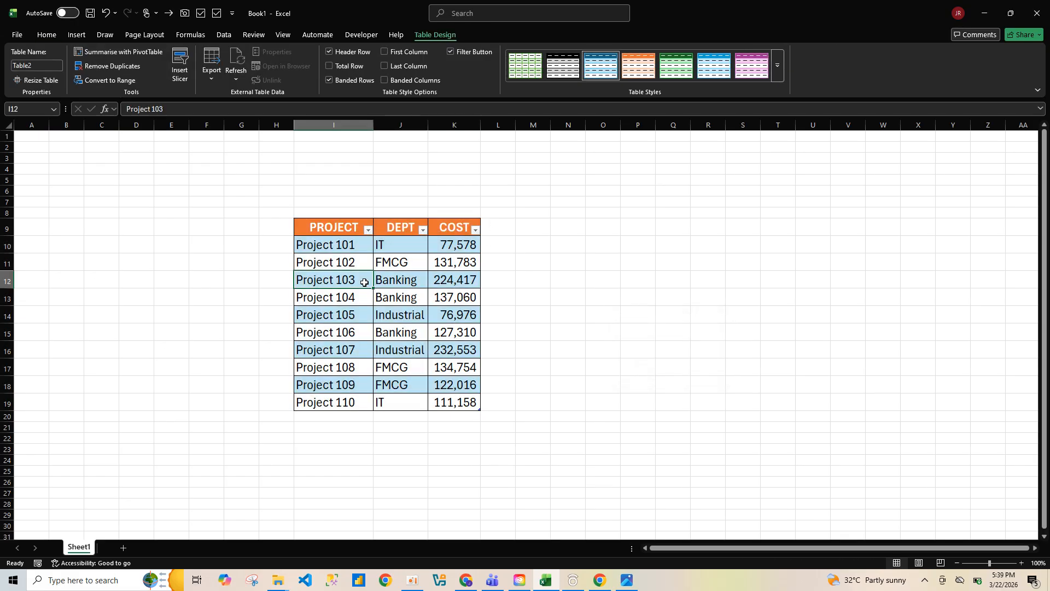
Try several colours of table style on the project table and apply the light blue banded one.
{"action": "left_click", "coordinate": [349, 325]}
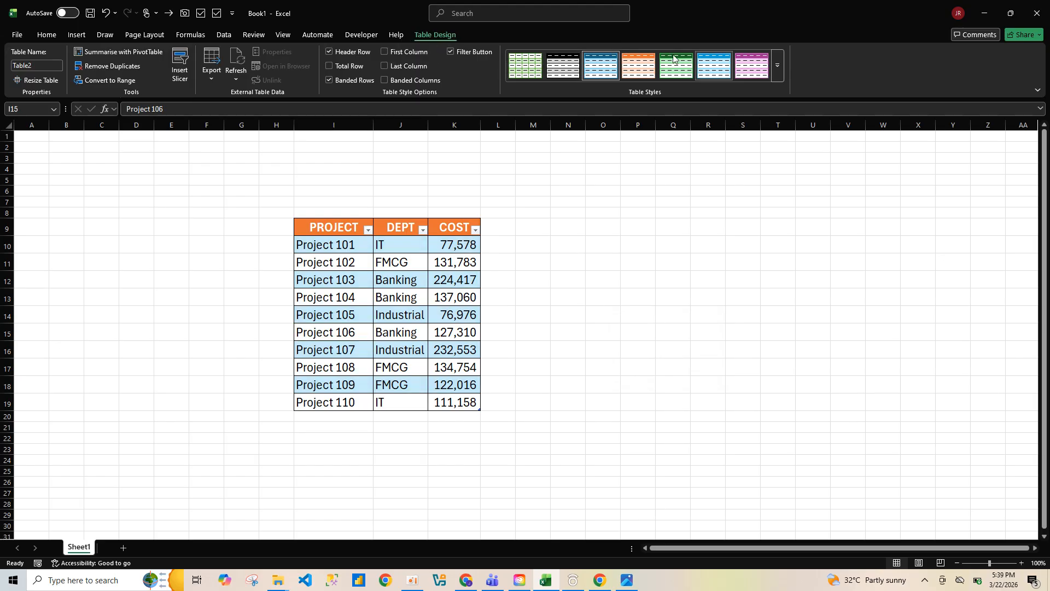
{"action": "left_click", "coordinate": [644, 79]}
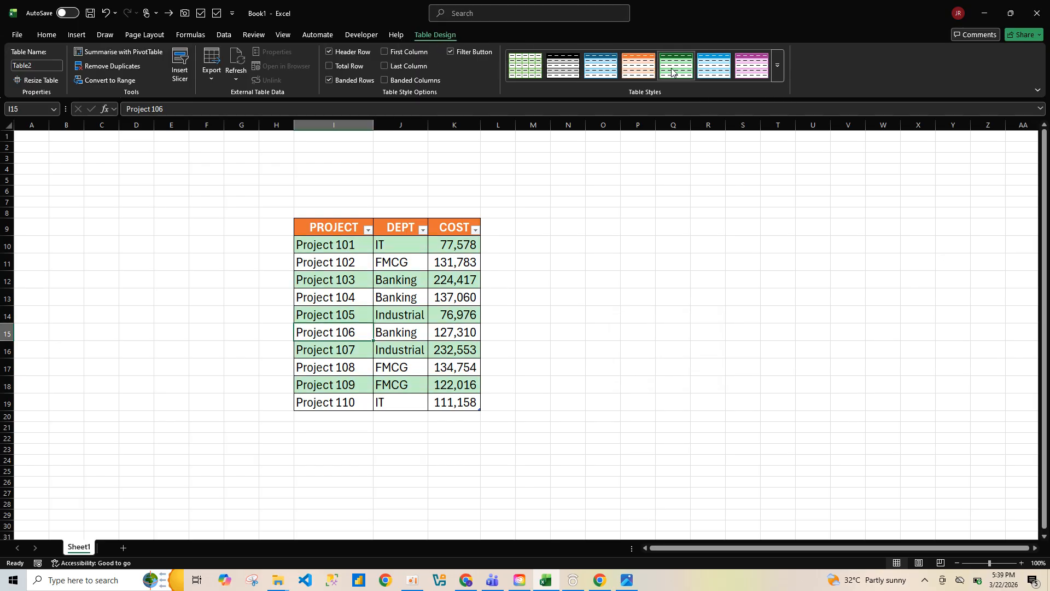
{"action": "left_click", "coordinate": [721, 71]}
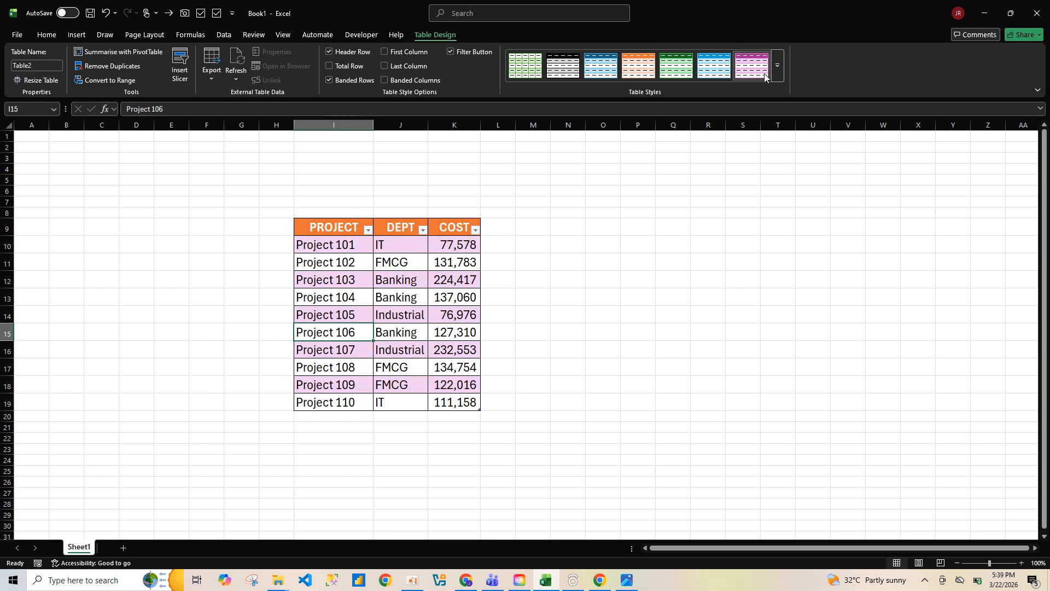
{"action": "left_click", "coordinate": [737, 78]}
{"action": "left_click", "coordinate": [713, 64]}
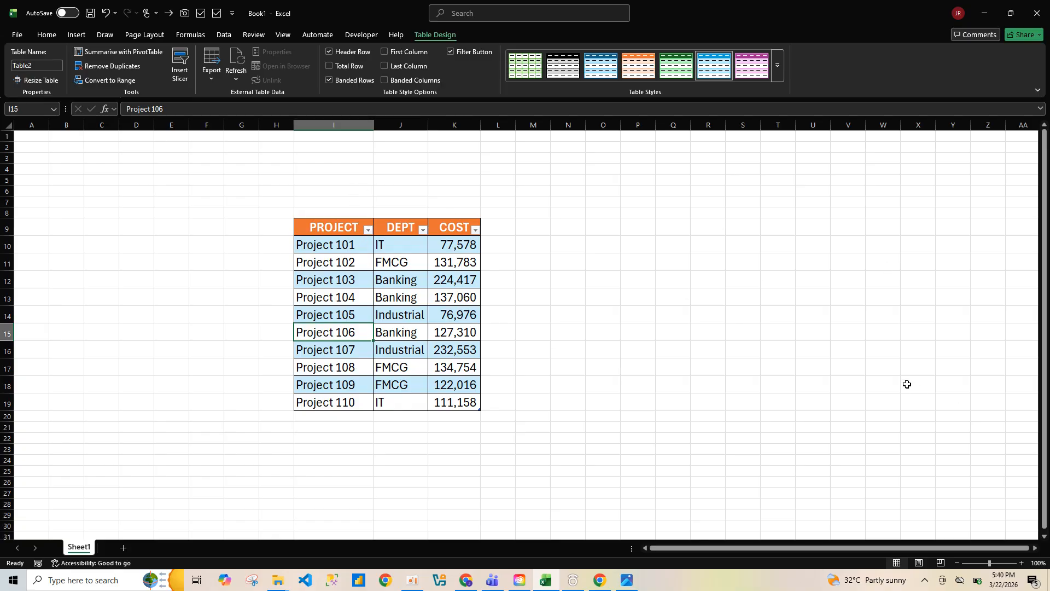
Copy the Project 101 cell's text and use it to search the whole table for Project 101.
{"action": "left_click", "coordinate": [327, 247]}
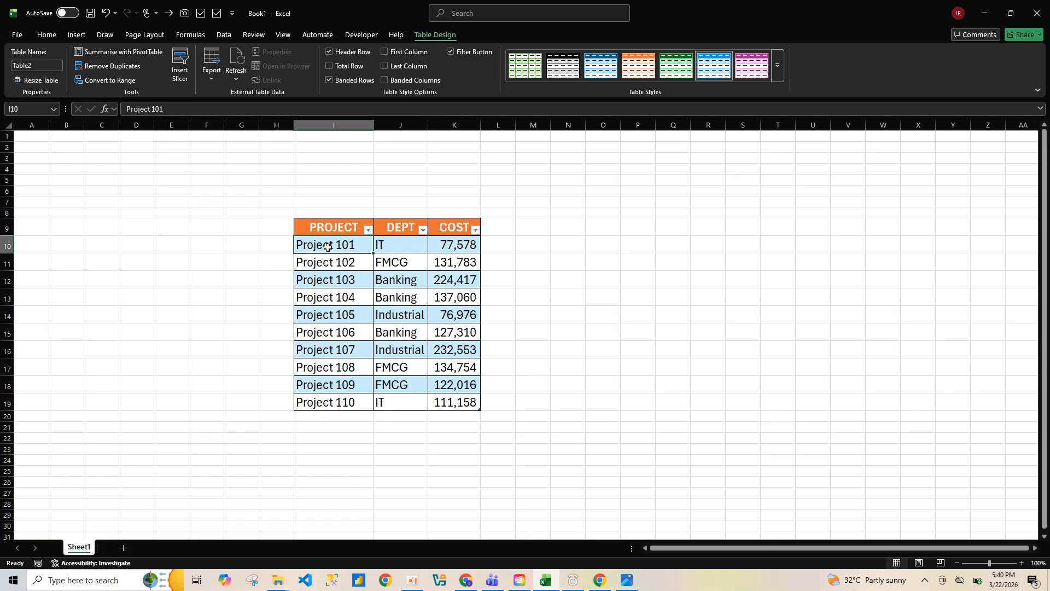
{"action": "key", "text": "ctrl+c"}
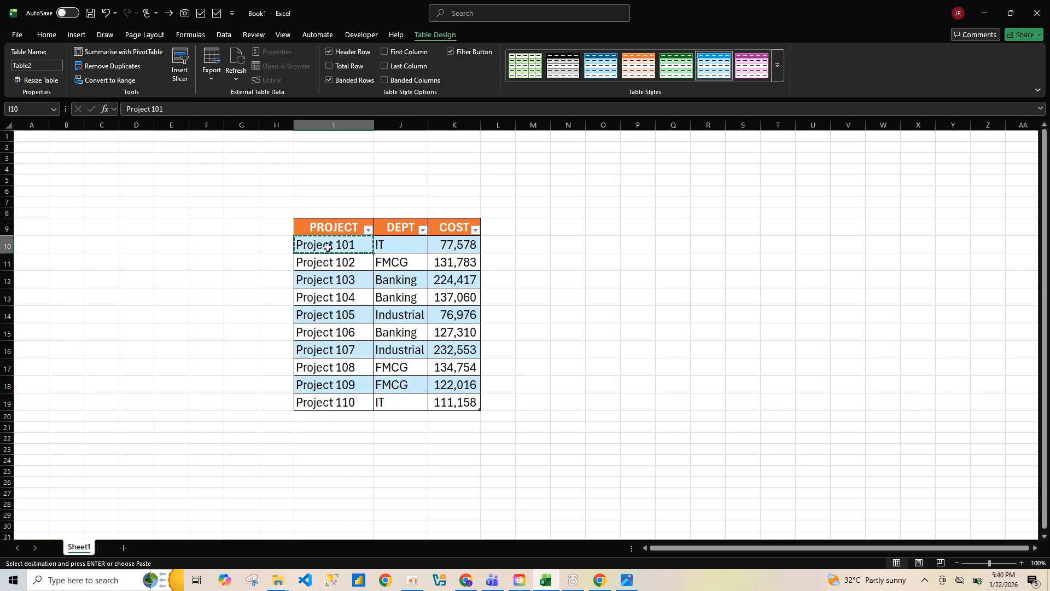
{"action": "left_click", "coordinate": [352, 296]}
{"action": "left_click_drag", "start_coordinate": [331, 228], "coordinate": [448, 411]}
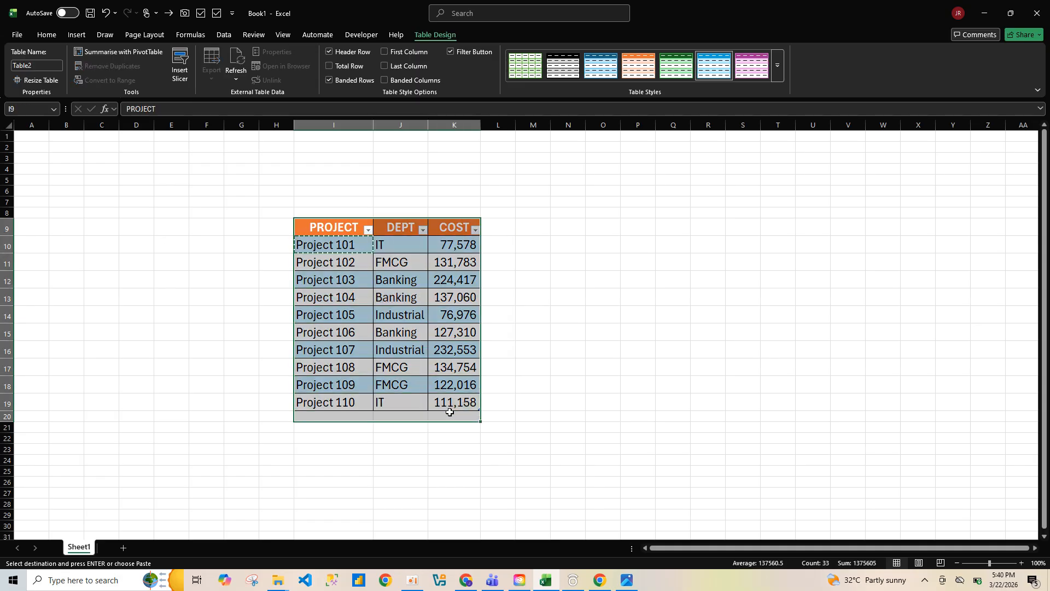
{"action": "key", "text": "ctrl+f"}
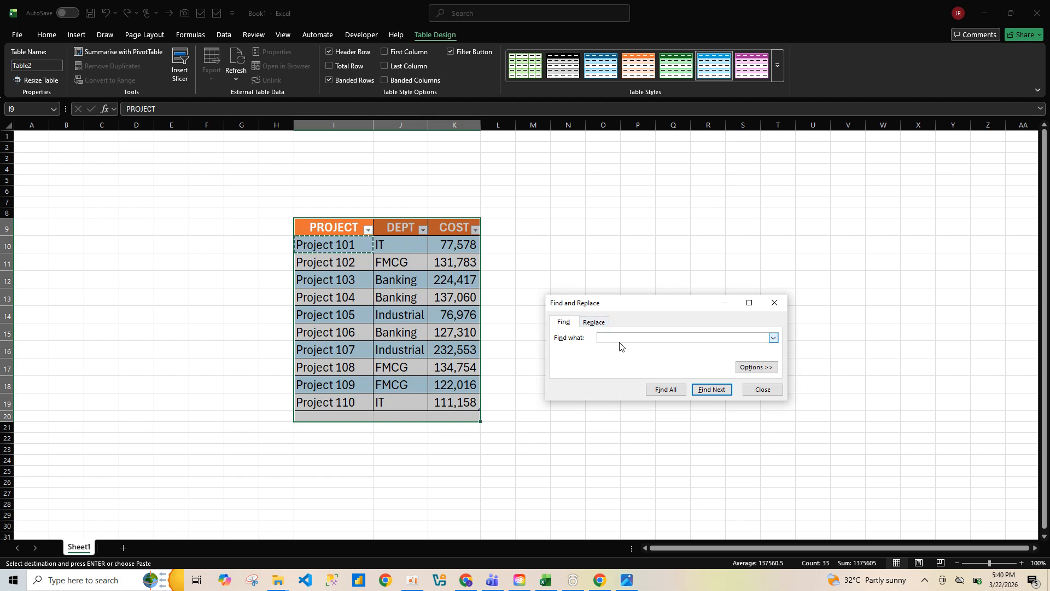
{"action": "key", "text": "ctrl+v"}
{"action": "left_click", "coordinate": [707, 392]}
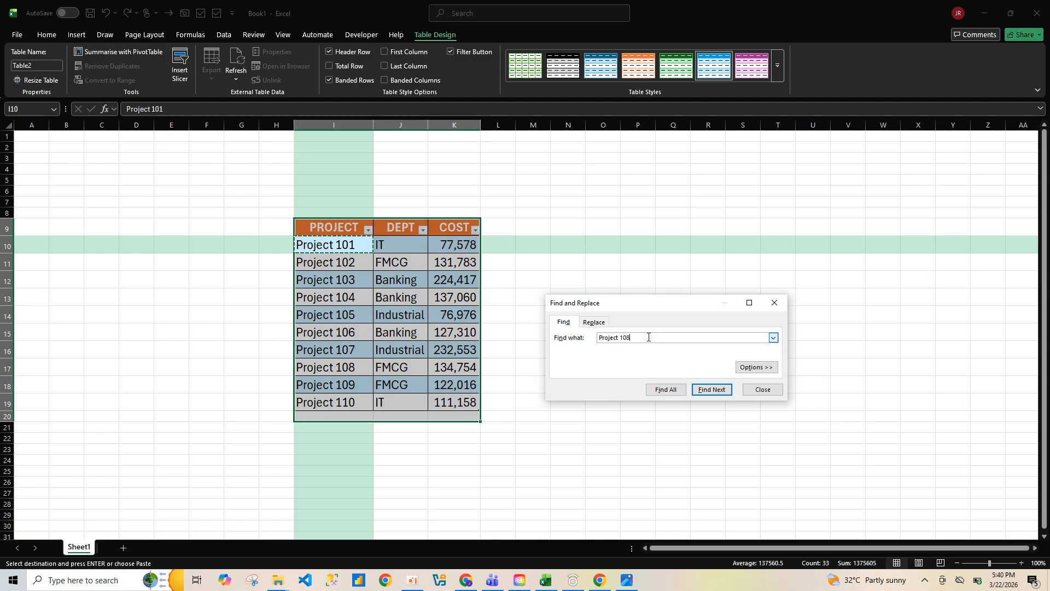
Search the table for Project 108, and search it again for Project 120.
{"action": "left_click", "coordinate": [710, 389]}
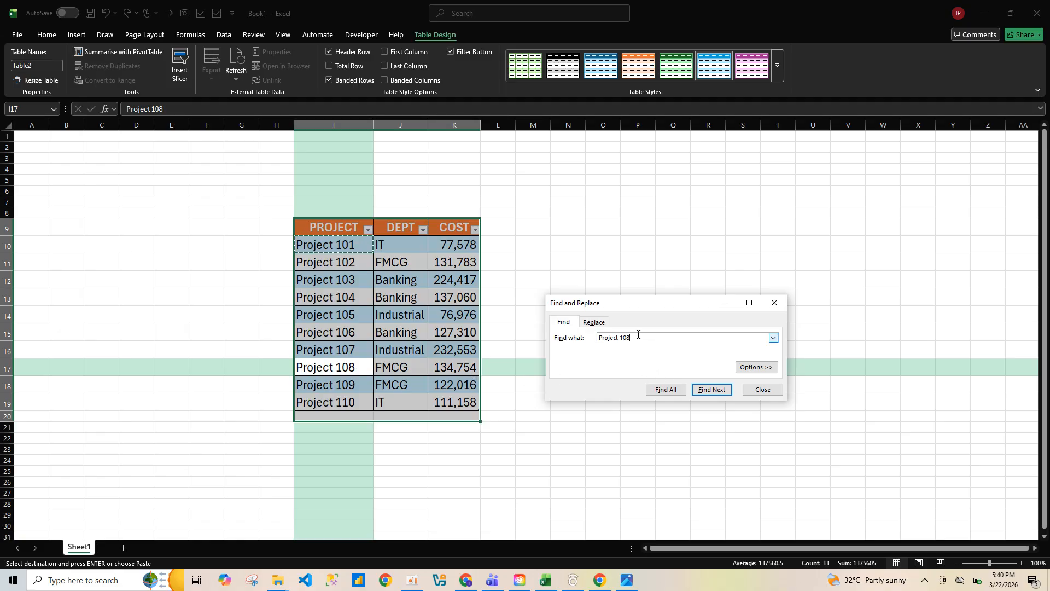
{"action": "key", "text": "BackSpace"}
{"action": "type", "text": "20"}
{"action": "left_click", "coordinate": [710, 389]}
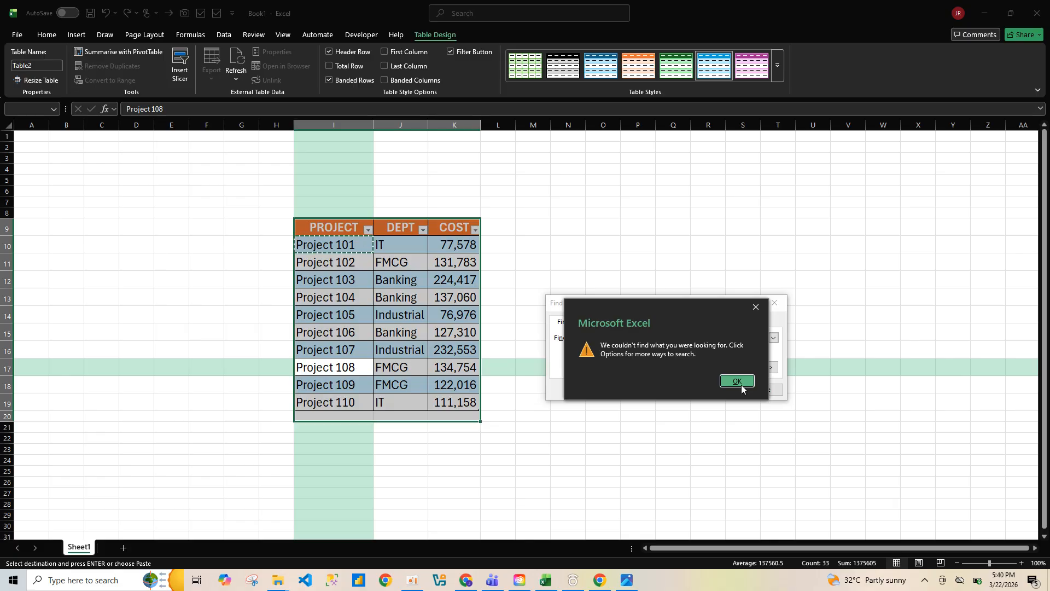
{"action": "left_click", "coordinate": [764, 313]}
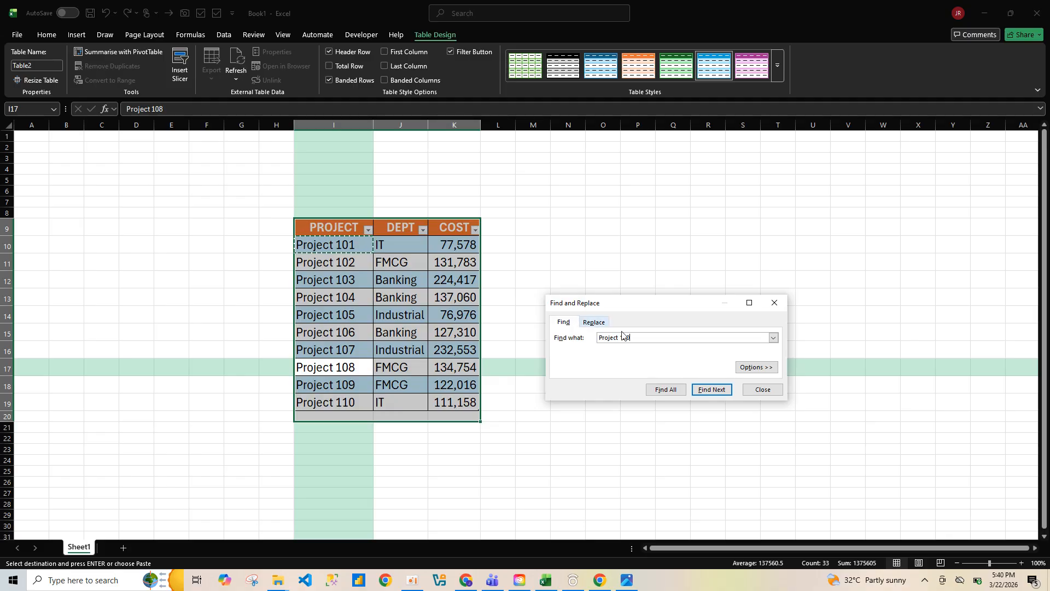
Replace all occurrences of Project 101 in the table with Project 120.
{"action": "left_click", "coordinate": [604, 324]}
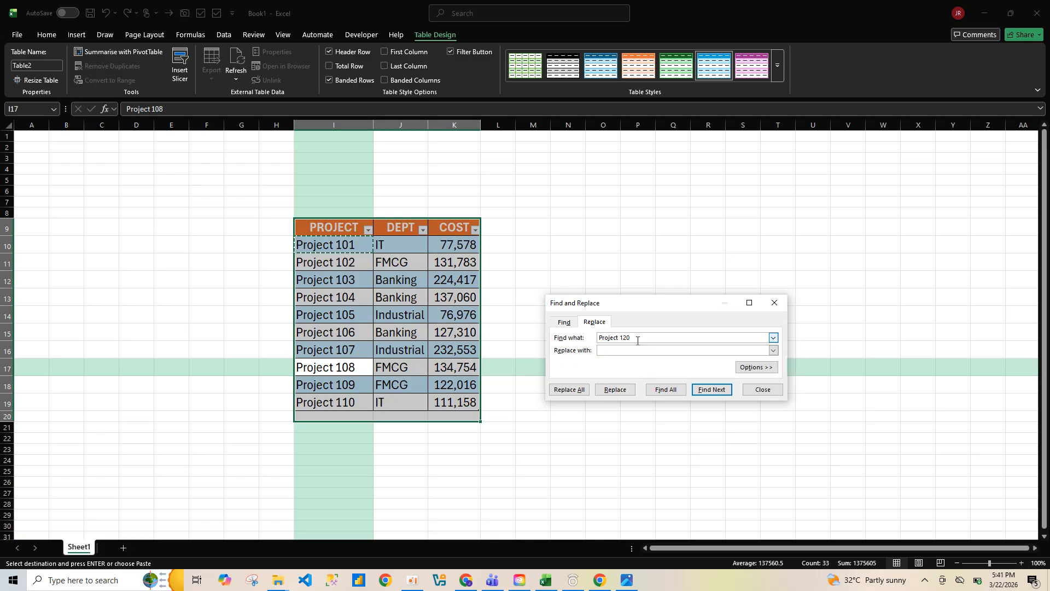
{"action": "key", "text": "BackSpace"}
{"action": "type", "text": "01"}
{"action": "left_click", "coordinate": [608, 349]}
{"action": "double_click", "coordinate": [643, 337]}
{"action": "key", "text": "ctrl+c"}
{"action": "left_click", "coordinate": [612, 349]}
{"action": "key", "text": "ctrl+v"}
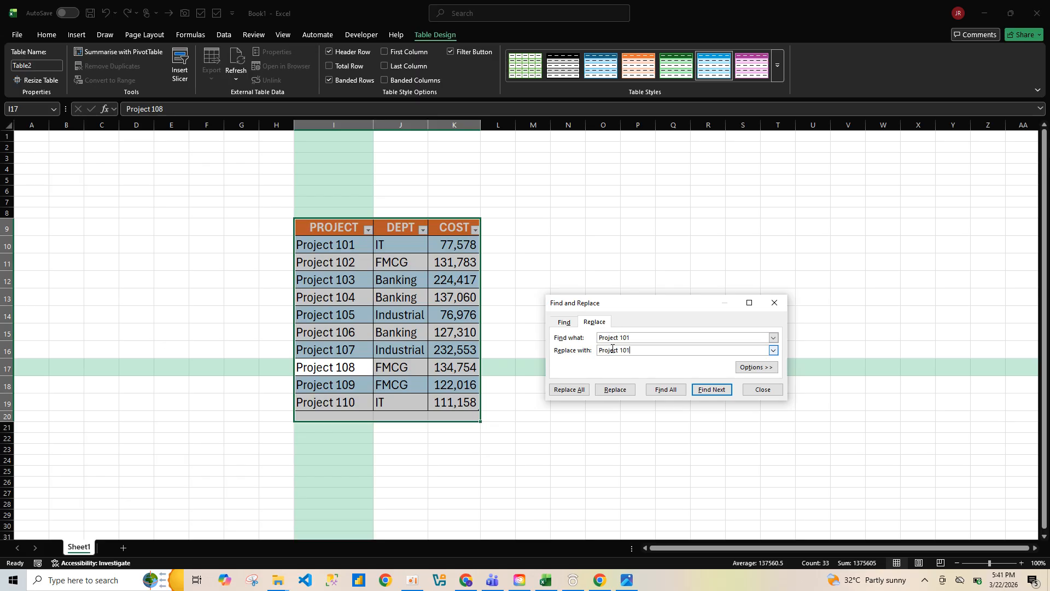
{"action": "key", "text": "BackSpace"}
{"action": "key", "text": "BackSpace"}
{"action": "type", "text": "20"}
{"action": "left_click", "coordinate": [584, 392]}
{"action": "left_click", "coordinate": [737, 381]}
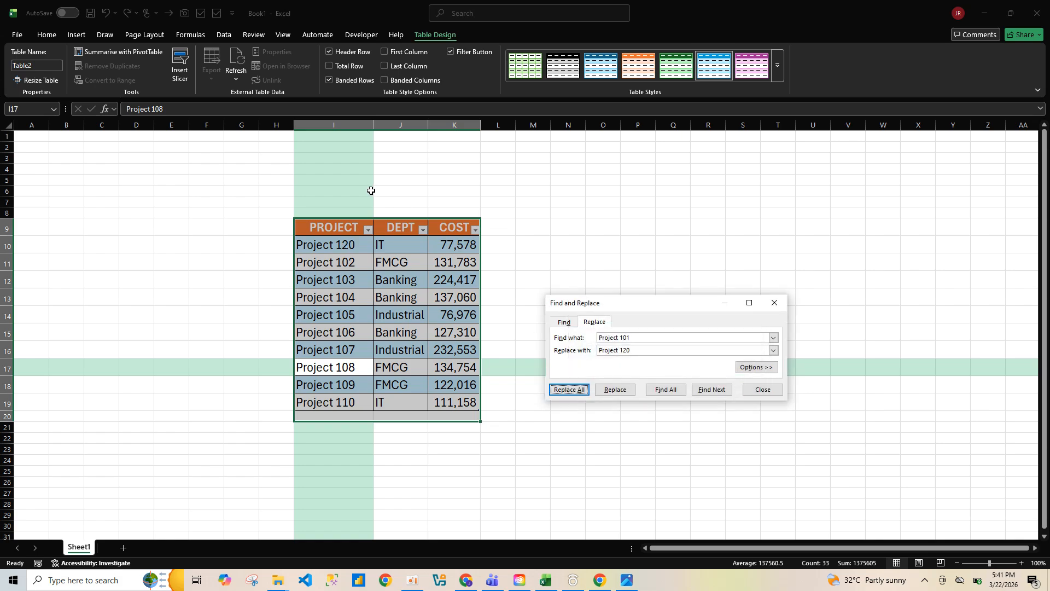
Select the table's first data row to check it, and close Find and Replace.
{"action": "left_click", "coordinate": [340, 257]}
{"action": "left_click_drag", "start_coordinate": [347, 244], "coordinate": [449, 242]}
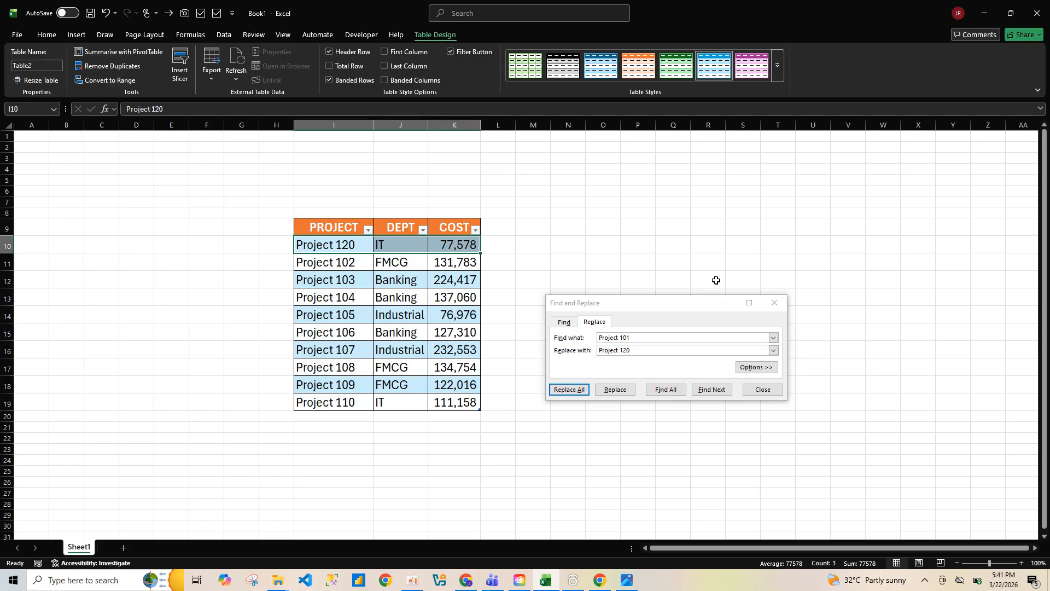
{"action": "left_click", "coordinate": [772, 302]}
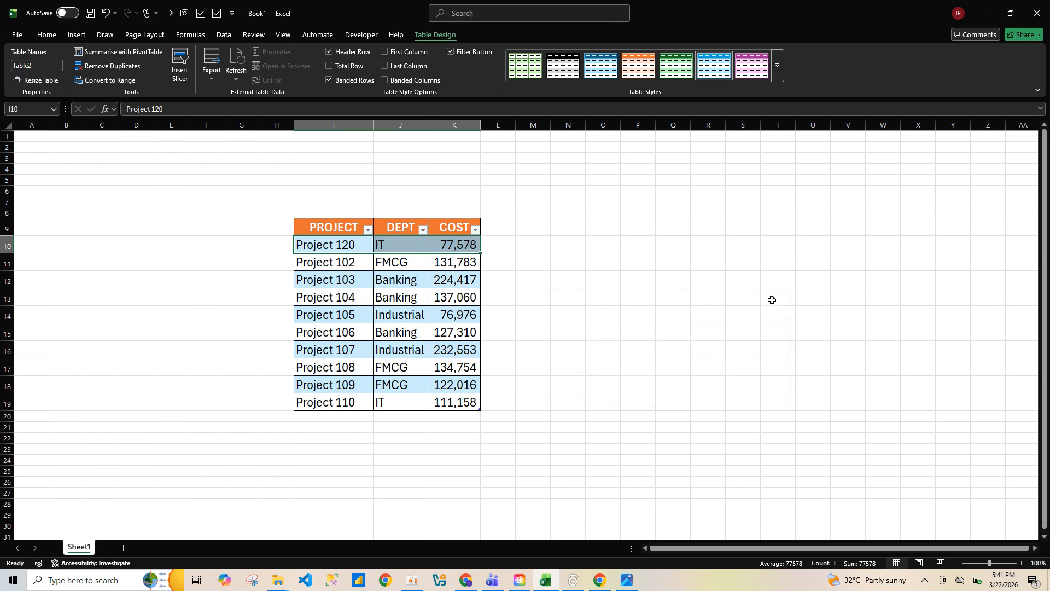
{"action": "left_click", "coordinate": [771, 301]}
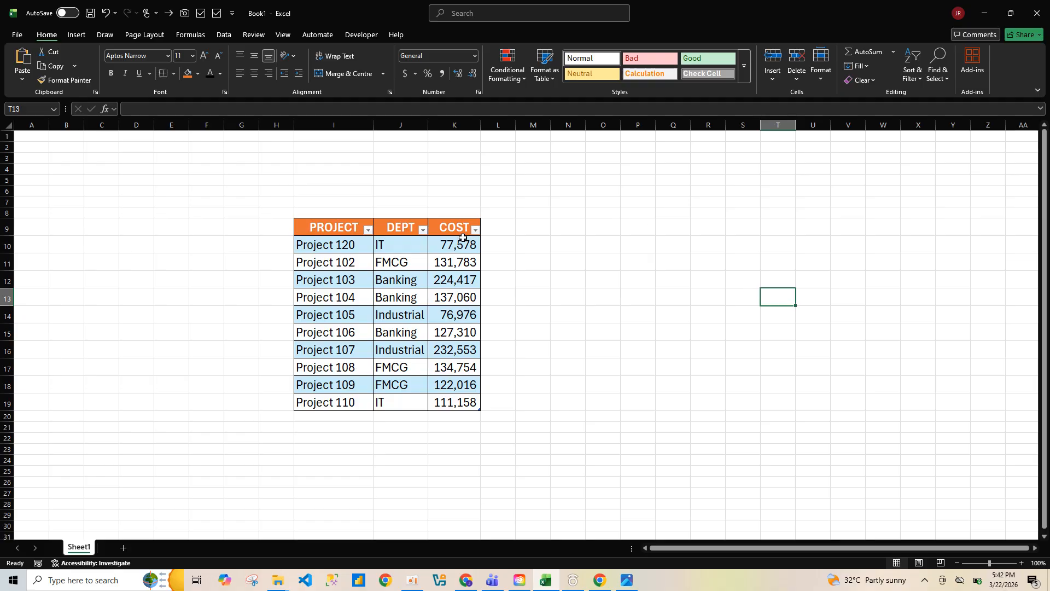
Select all data rows of the project table without the header, and clear the selection.
{"action": "left_click", "coordinate": [420, 298]}
{"action": "key", "text": "ctrl+a"}
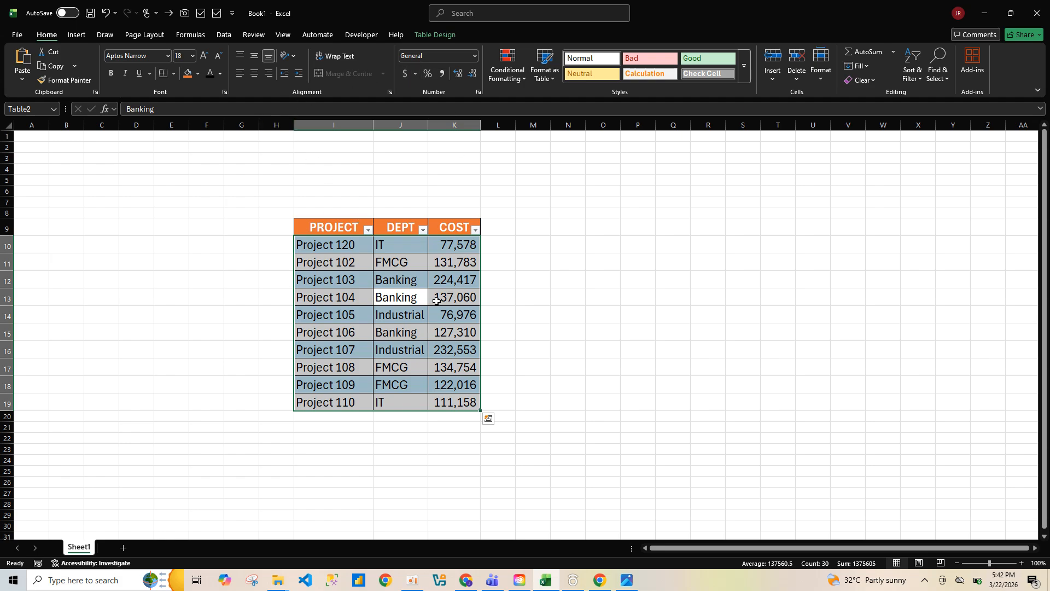
{"action": "left_click", "coordinate": [722, 370]}
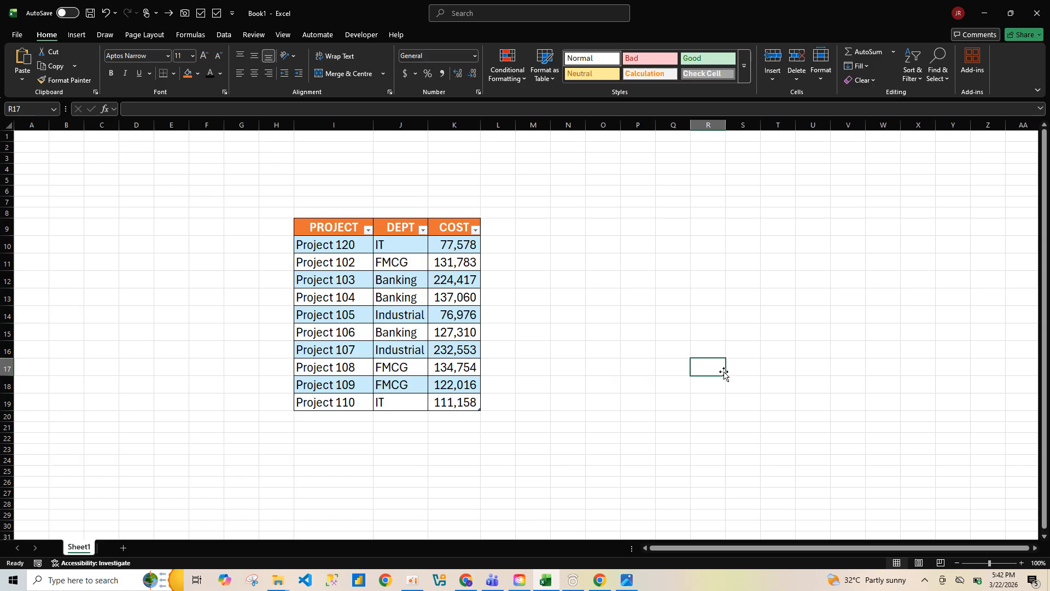
Fill Project 106's cost cell down from the Project 105 cost above it, and undo the fill.
{"action": "left_click", "coordinate": [463, 333]}
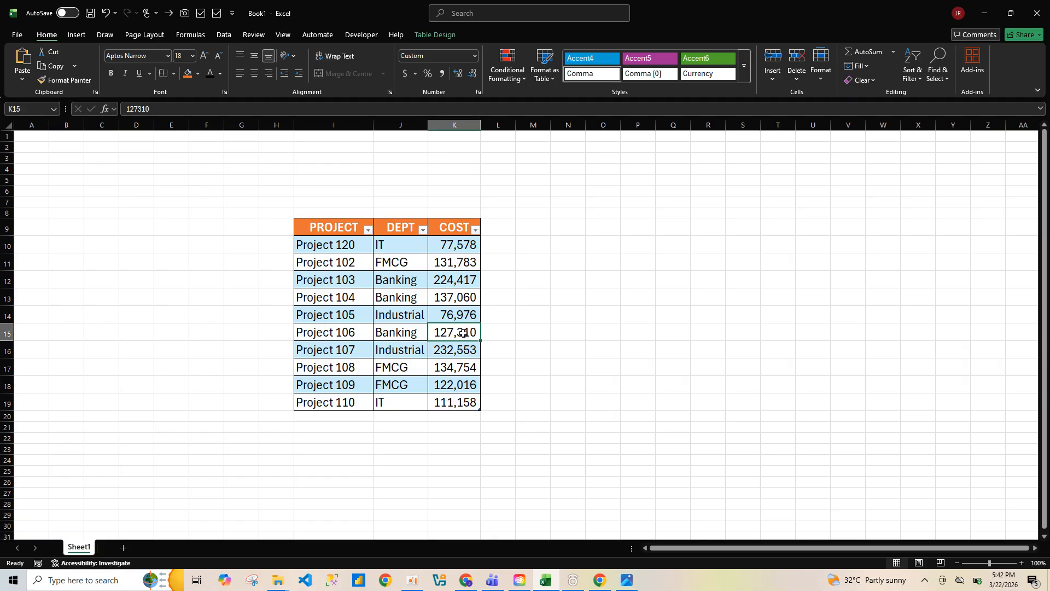
{"action": "key", "text": "ctrl+d"}
{"action": "left_click", "coordinate": [463, 344]}
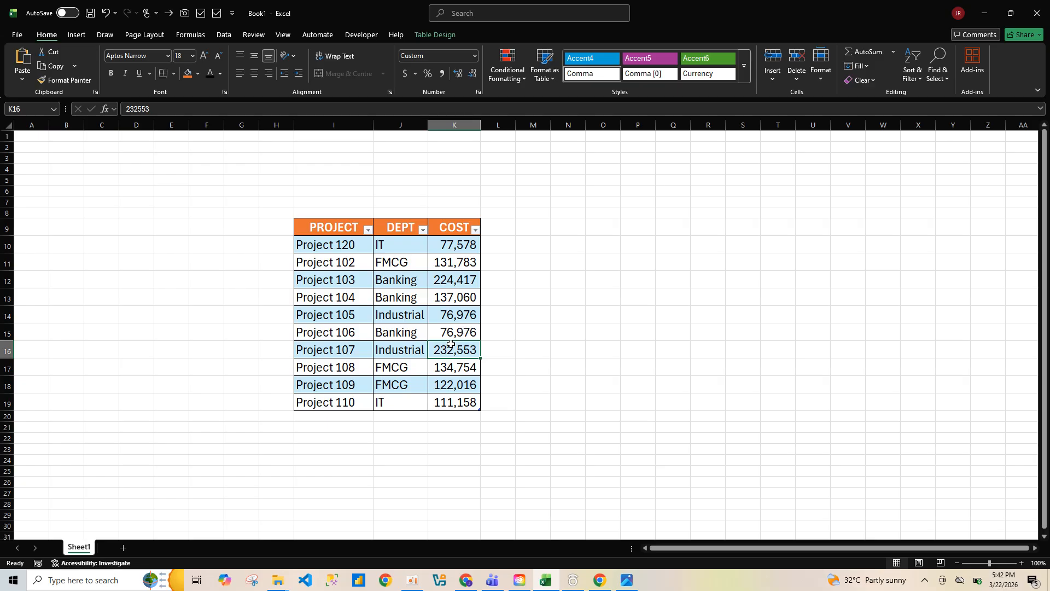
{"action": "key", "text": "ctrl+z"}
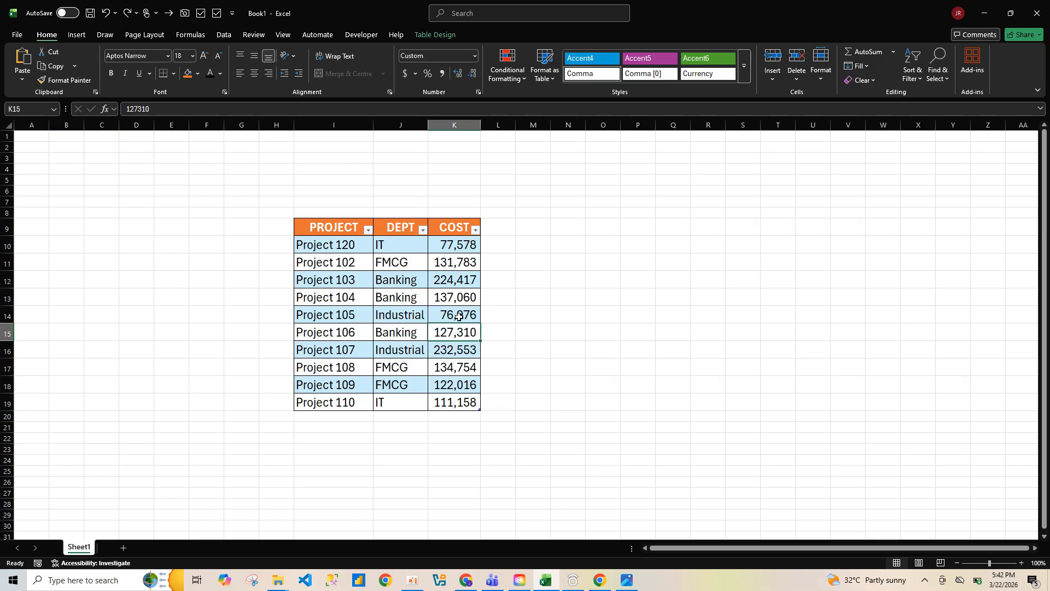
Fill Project 120's DEPT and COST cells down from the header row above, and undo the fill.
{"action": "left_click", "coordinate": [464, 241]}
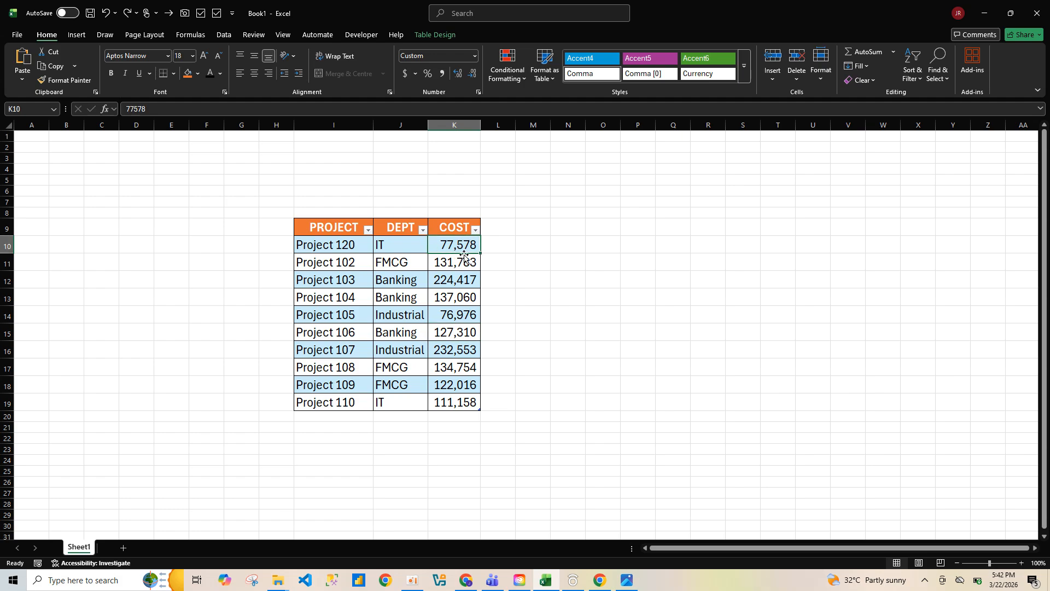
{"action": "left_click_drag", "start_coordinate": [420, 245], "coordinate": [471, 249]}
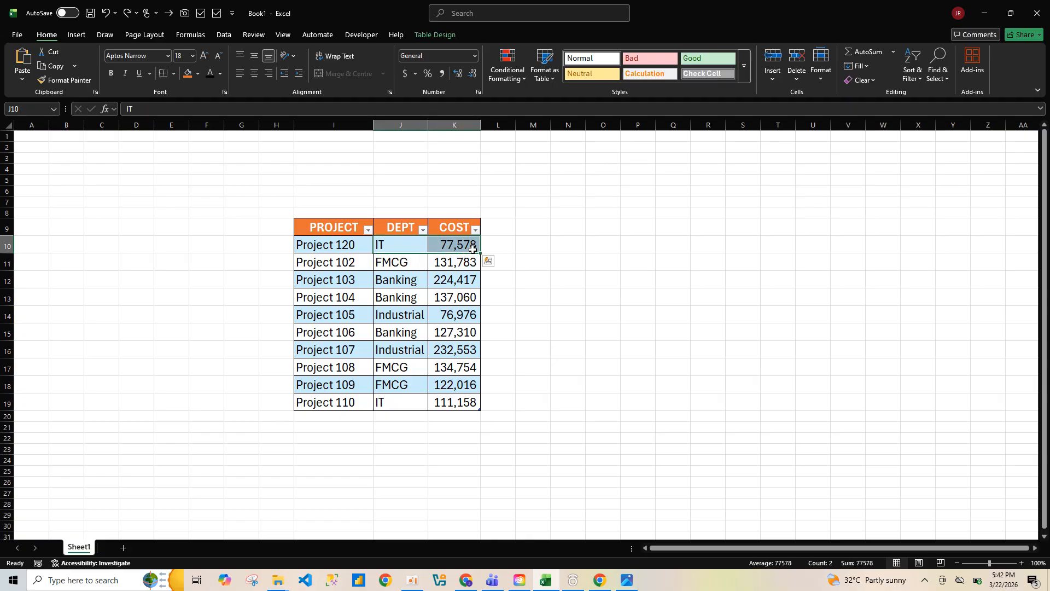
{"action": "key", "text": "ctrl+d"}
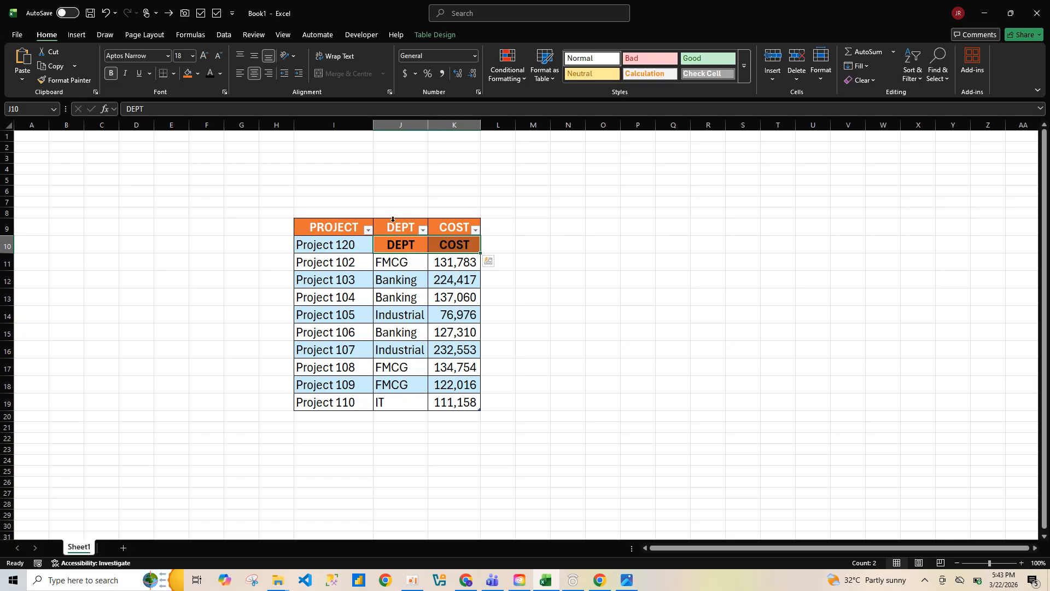
{"action": "key", "text": "ctrl+z"}
Fill Project 120's cost of 77,578 down into the cost cells of Projects 102, 103 and 104, one cell at a time.
{"action": "left_click", "coordinate": [449, 262]}
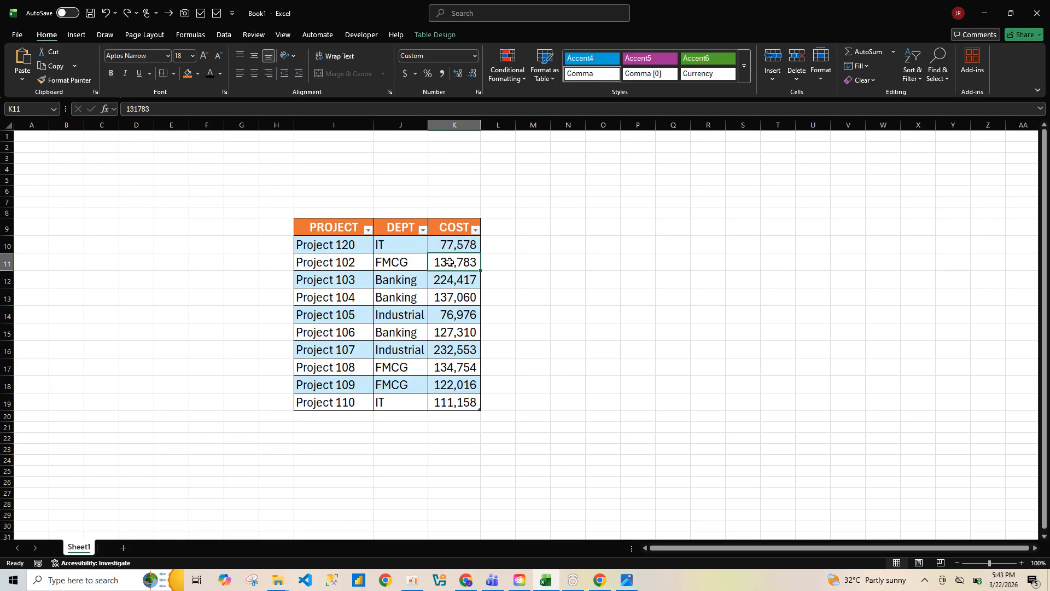
{"action": "key", "text": "ctrl+d"}
{"action": "left_click", "coordinate": [461, 276]}
{"action": "key", "text": "ctrl+d"}
{"action": "left_click", "coordinate": [462, 297]}
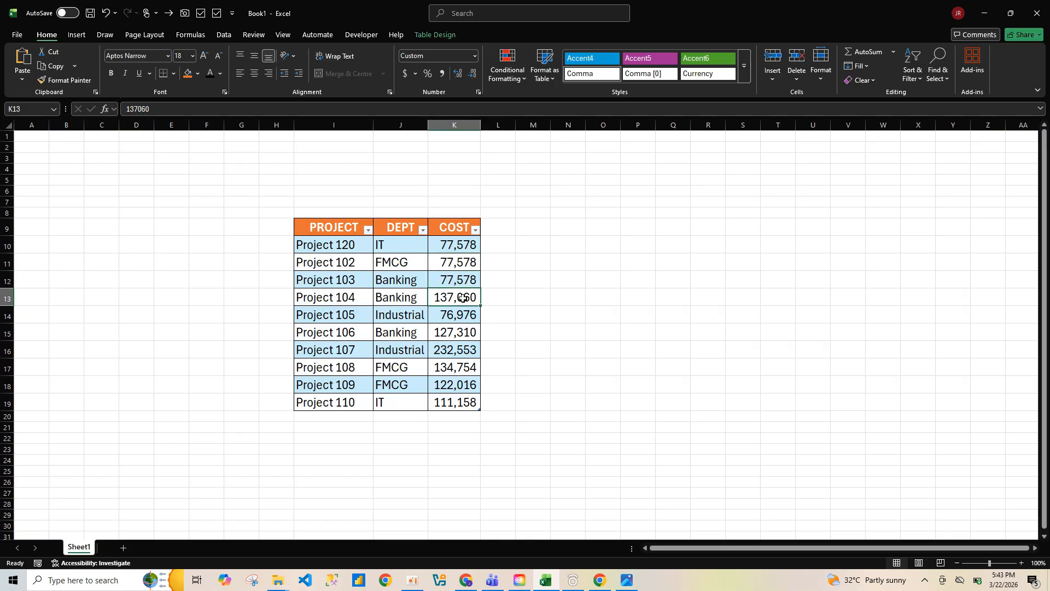
{"action": "key", "text": "ctrl+d"}
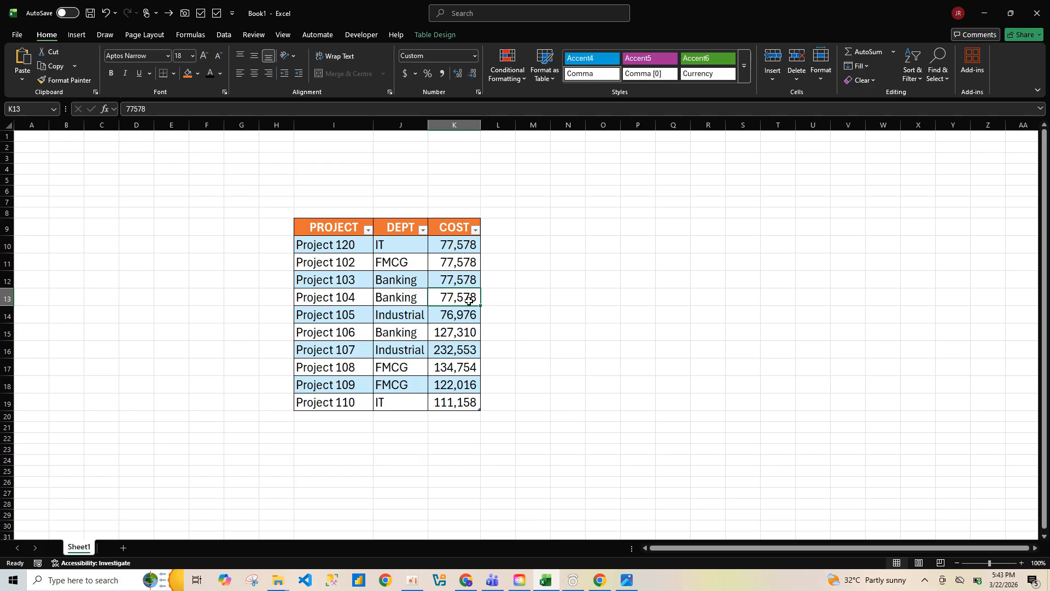